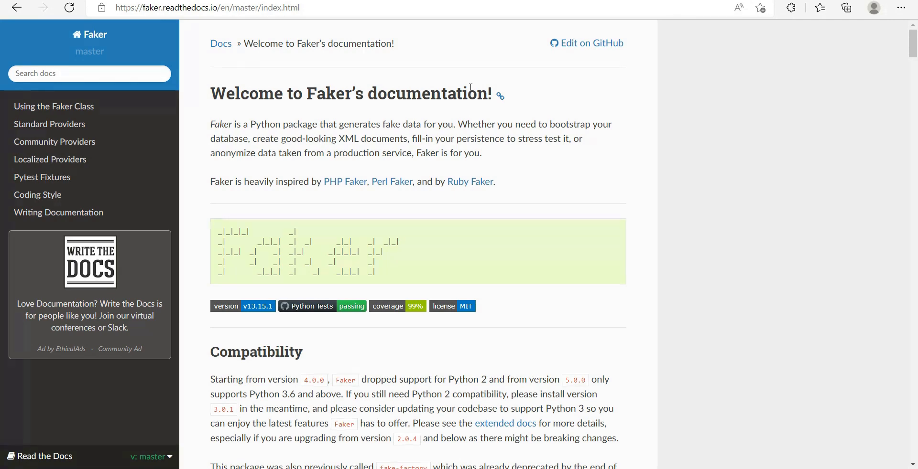
{"action": "scroll", "coordinate": [471, 87], "scroll_direction": "down", "scroll_amount": 1}
{"action": "scroll", "coordinate": [470, 89], "scroll_direction": "down", "scroll_amount": 1}
{"action": "scroll", "coordinate": [471, 90], "scroll_direction": "down", "scroll_amount": 1}
{"action": "scroll", "coordinate": [470, 91], "scroll_direction": "down", "scroll_amount": 1}
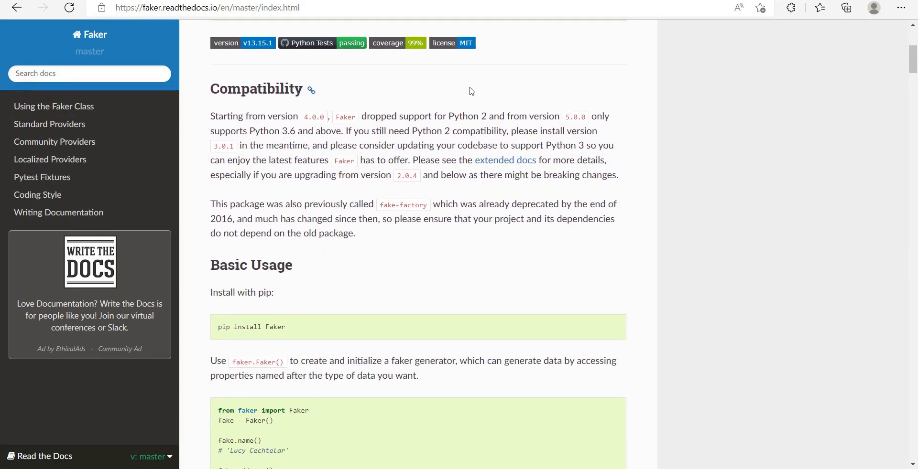
{"action": "scroll", "coordinate": [470, 89], "scroll_direction": "down", "scroll_amount": 1}
{"action": "scroll", "coordinate": [470, 88], "scroll_direction": "down", "scroll_amount": 1}
{"action": "scroll", "coordinate": [471, 89], "scroll_direction": "down", "scroll_amount": 1}
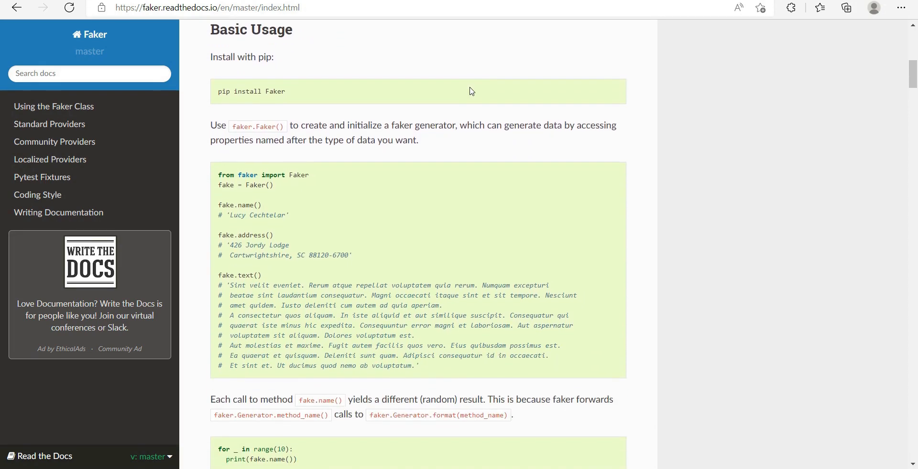
{"action": "scroll", "coordinate": [271, 155], "scroll_direction": "down", "scroll_amount": 1}
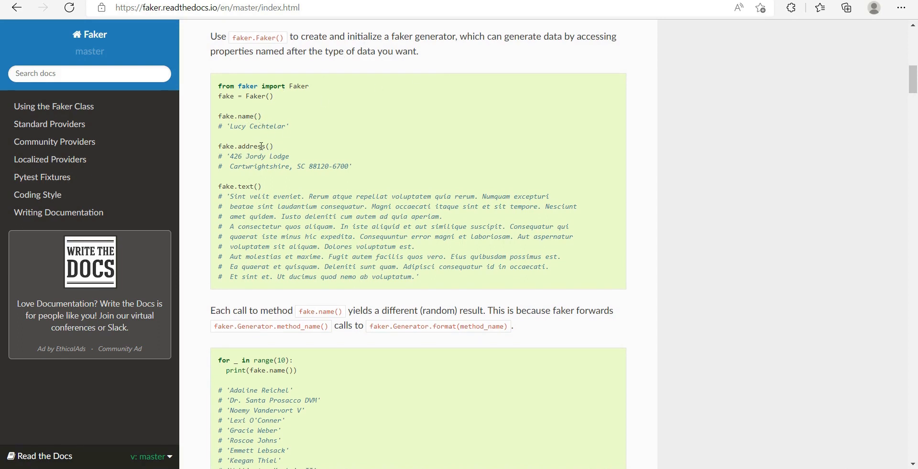
{"action": "scroll", "coordinate": [261, 146], "scroll_direction": "down", "scroll_amount": 1}
{"action": "scroll", "coordinate": [261, 146], "scroll_direction": "down", "scroll_amount": 1}
{"action": "scroll", "coordinate": [261, 146], "scroll_direction": "down", "scroll_amount": 1}
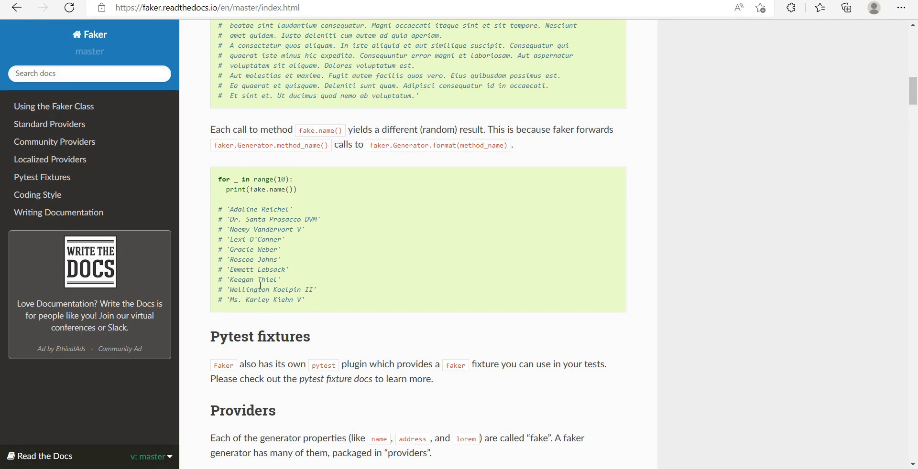
{"action": "scroll", "coordinate": [273, 238], "scroll_direction": "down", "scroll_amount": 1}
{"action": "scroll", "coordinate": [273, 238], "scroll_direction": "down", "scroll_amount": 1}
{"action": "scroll", "coordinate": [272, 239], "scroll_direction": "down", "scroll_amount": 1}
{"action": "scroll", "coordinate": [273, 239], "scroll_direction": "down", "scroll_amount": 1}
{"action": "scroll", "coordinate": [272, 238], "scroll_direction": "down", "scroll_amount": 1}
{"action": "scroll", "coordinate": [272, 238], "scroll_direction": "down", "scroll_amount": 1}
{"action": "scroll", "coordinate": [273, 239], "scroll_direction": "down", "scroll_amount": 1}
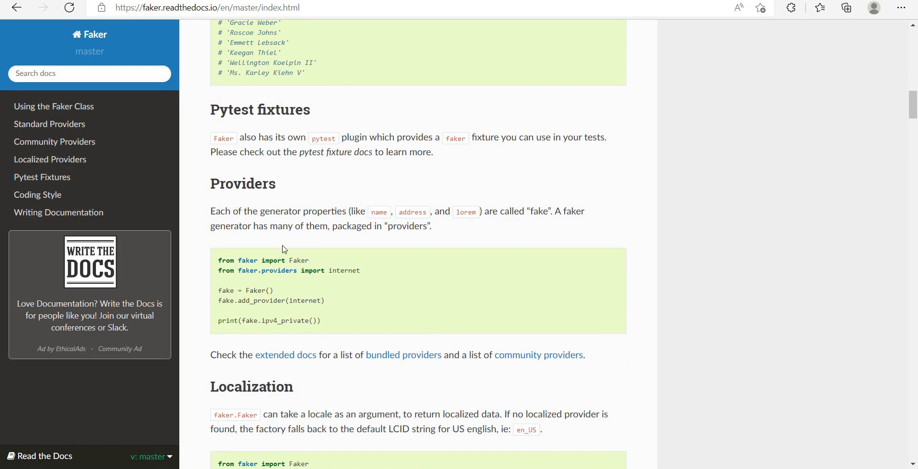
{"action": "scroll", "coordinate": [270, 329], "scroll_direction": "down", "scroll_amount": 1}
{"action": "scroll", "coordinate": [271, 329], "scroll_direction": "down", "scroll_amount": 2}
{"action": "scroll", "coordinate": [270, 329], "scroll_direction": "down", "scroll_amount": 1}
{"action": "scroll", "coordinate": [271, 330], "scroll_direction": "down", "scroll_amount": 1}
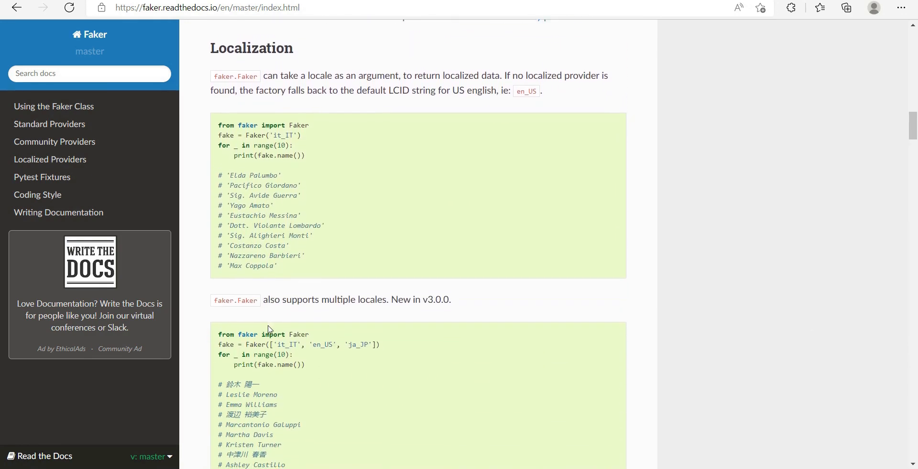
{"action": "scroll", "coordinate": [268, 327], "scroll_direction": "down", "scroll_amount": 1}
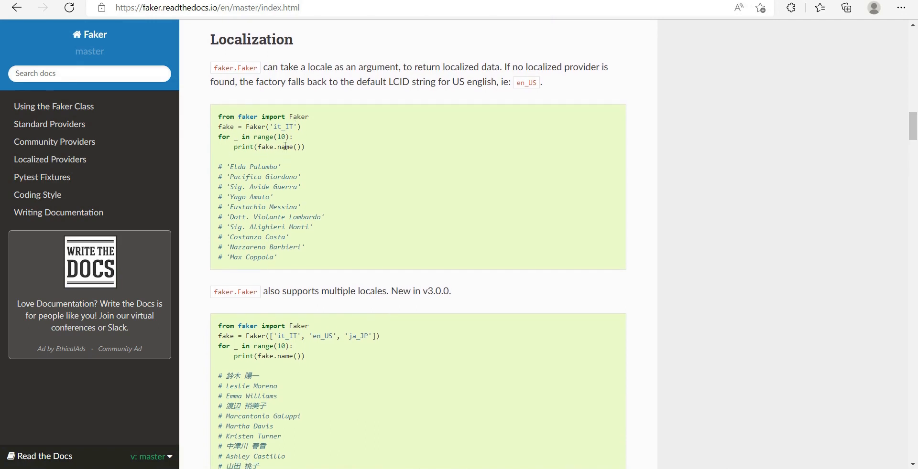
{"action": "scroll", "coordinate": [285, 146], "scroll_direction": "down", "scroll_amount": 1}
{"action": "scroll", "coordinate": [284, 145], "scroll_direction": "down", "scroll_amount": 1}
{"action": "scroll", "coordinate": [285, 146], "scroll_direction": "down", "scroll_amount": 1}
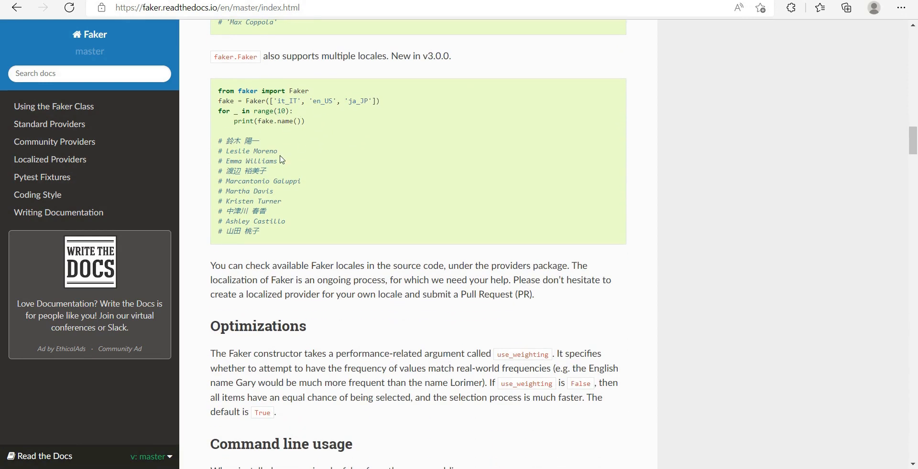
{"action": "scroll", "coordinate": [280, 159], "scroll_direction": "down", "scroll_amount": 1}
{"action": "scroll", "coordinate": [280, 159], "scroll_direction": "down", "scroll_amount": 2}
{"action": "scroll", "coordinate": [280, 160], "scroll_direction": "down", "scroll_amount": 2}
{"action": "scroll", "coordinate": [280, 159], "scroll_direction": "down", "scroll_amount": 1}
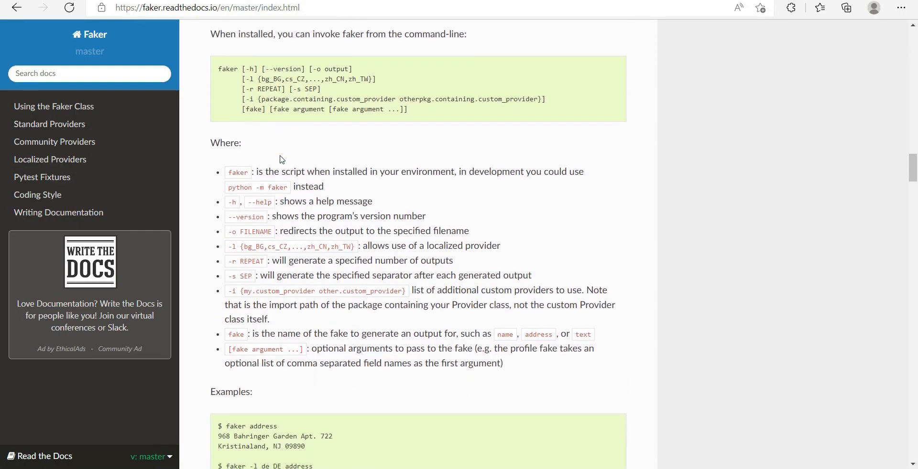
{"action": "scroll", "coordinate": [280, 159], "scroll_direction": "down", "scroll_amount": 3}
{"action": "scroll", "coordinate": [280, 159], "scroll_direction": "down", "scroll_amount": 2}
{"action": "scroll", "coordinate": [280, 160], "scroll_direction": "down", "scroll_amount": 2}
{"action": "scroll", "coordinate": [280, 160], "scroll_direction": "down", "scroll_amount": 3}
{"action": "scroll", "coordinate": [280, 159], "scroll_direction": "down", "scroll_amount": 4}
{"action": "scroll", "coordinate": [280, 159], "scroll_direction": "down", "scroll_amount": 2}
{"action": "scroll", "coordinate": [280, 159], "scroll_direction": "down", "scroll_amount": 4}
{"action": "scroll", "coordinate": [280, 159], "scroll_direction": "down", "scroll_amount": 5}
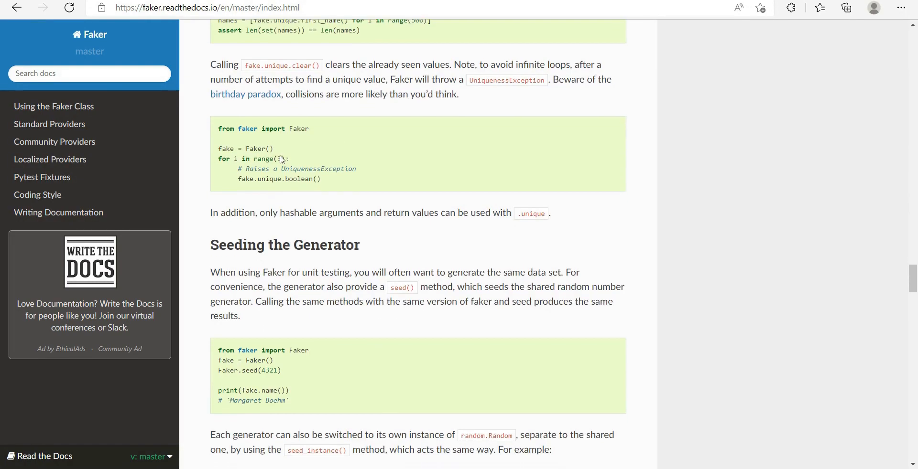
{"action": "scroll", "coordinate": [280, 159], "scroll_direction": "down", "scroll_amount": 1}
{"action": "scroll", "coordinate": [280, 159], "scroll_direction": "down", "scroll_amount": 2}
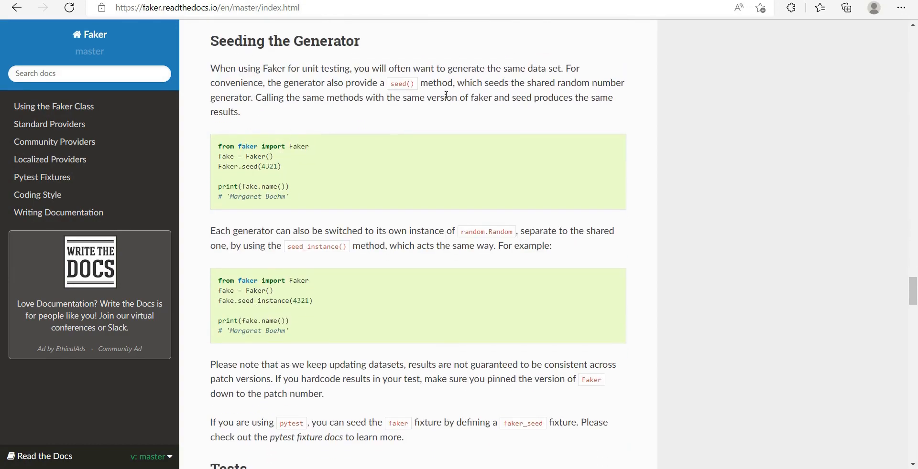
{"action": "scroll", "coordinate": [342, 209], "scroll_direction": "down", "scroll_amount": 4}
{"action": "scroll", "coordinate": [342, 209], "scroll_direction": "down", "scroll_amount": 3}
{"action": "scroll", "coordinate": [290, 266], "scroll_direction": "down", "scroll_amount": 4}
{"action": "scroll", "coordinate": [289, 266], "scroll_direction": "down", "scroll_amount": 2}
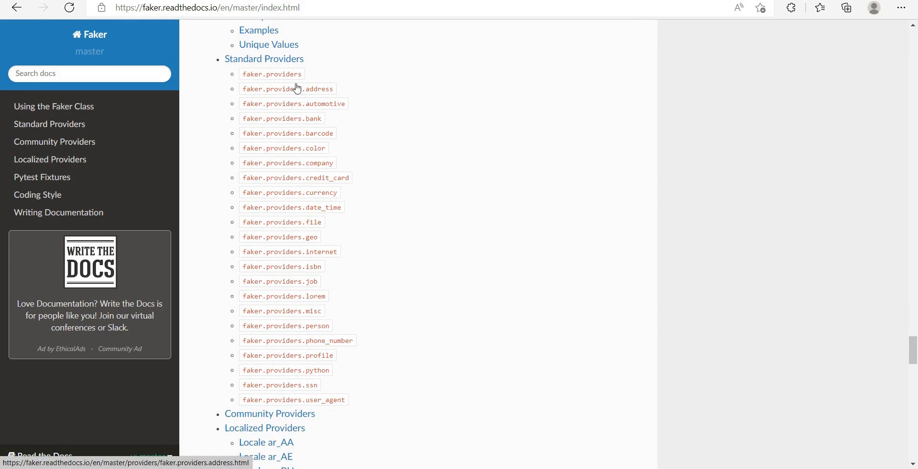
- Visit the faker.providers.automotive and faker.providers.person reference pages in the Faker docs
{"action": "left_click", "coordinate": [290, 109]}
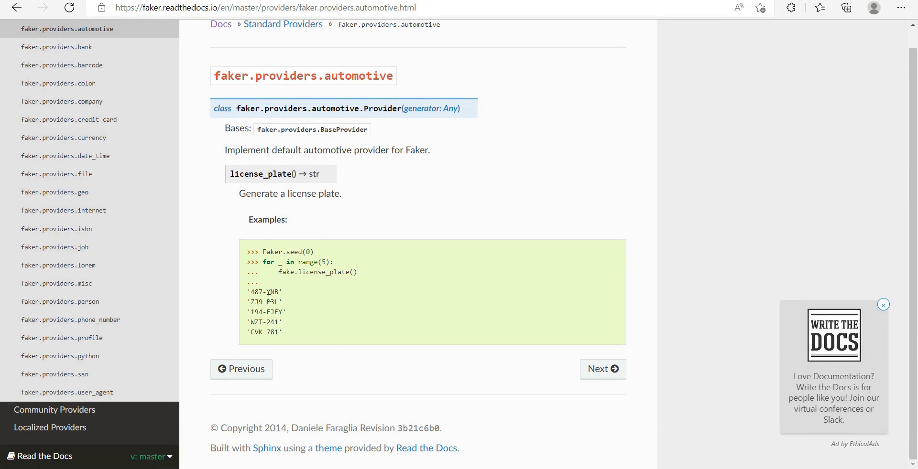
{"action": "scroll", "coordinate": [112, 273], "scroll_direction": "up", "scroll_amount": 1}
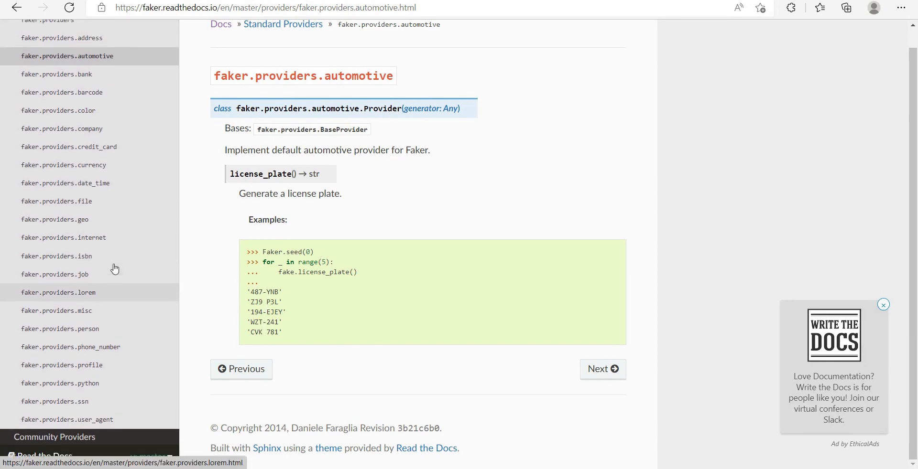
{"action": "left_click", "coordinate": [84, 329]}
{"action": "scroll", "coordinate": [348, 287], "scroll_direction": "down", "scroll_amount": 1}
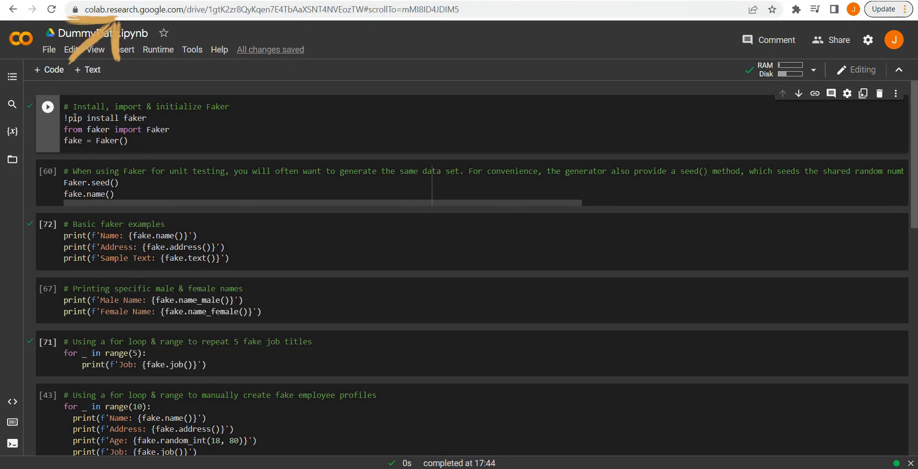
- Run the pip install cell, which reports faker 13.15.1 already installed and initializes Faker
{"action": "key", "text": "ctrl+Return"}
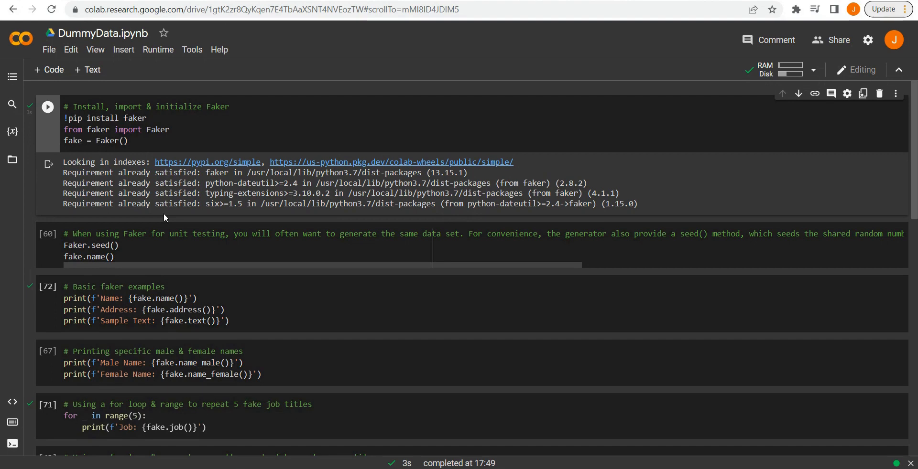
{"action": "scroll", "coordinate": [382, 249], "scroll_direction": "right", "scroll_amount": 1}
{"action": "scroll", "coordinate": [381, 249], "scroll_direction": "right", "scroll_amount": 1}
{"action": "scroll", "coordinate": [381, 249], "scroll_direction": "right", "scroll_amount": 1}
{"action": "scroll", "coordinate": [381, 249], "scroll_direction": "right", "scroll_amount": 3}
{"action": "scroll", "coordinate": [381, 249], "scroll_direction": "right", "scroll_amount": 3}
{"action": "scroll", "coordinate": [381, 249], "scroll_direction": "right", "scroll_amount": 1}
{"action": "scroll", "coordinate": [381, 249], "scroll_direction": "left", "scroll_amount": 10}
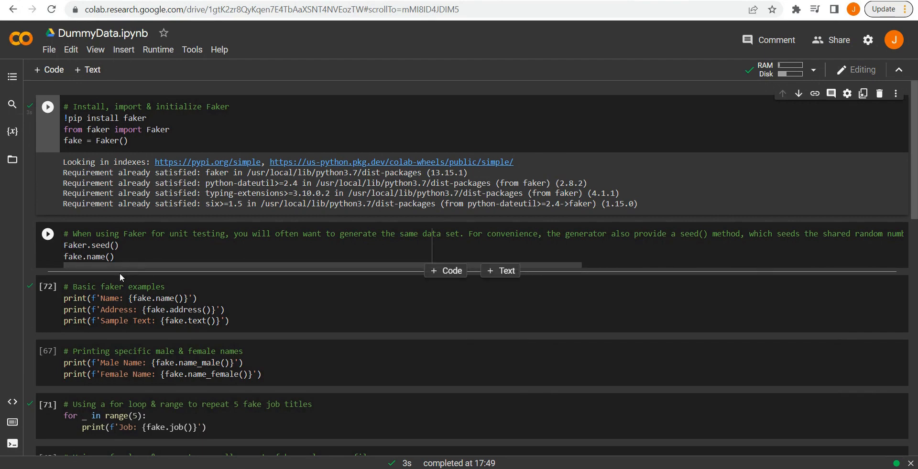
- Run the name cell unseeded a few times, then seed it with 6007 so reruns repeat 'William Cook'
{"action": "left_click", "coordinate": [47, 234]}
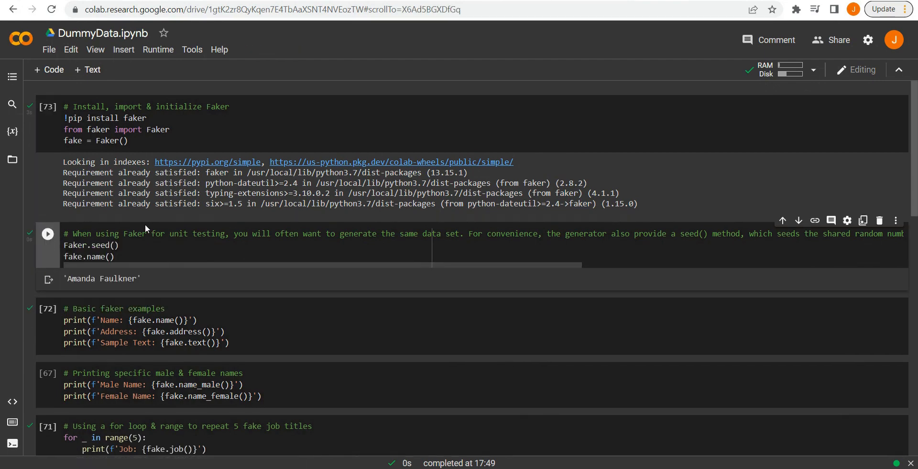
{"action": "left_click", "coordinate": [47, 235]}
{"action": "left_click", "coordinate": [47, 234]}
{"action": "left_click", "coordinate": [115, 246]}
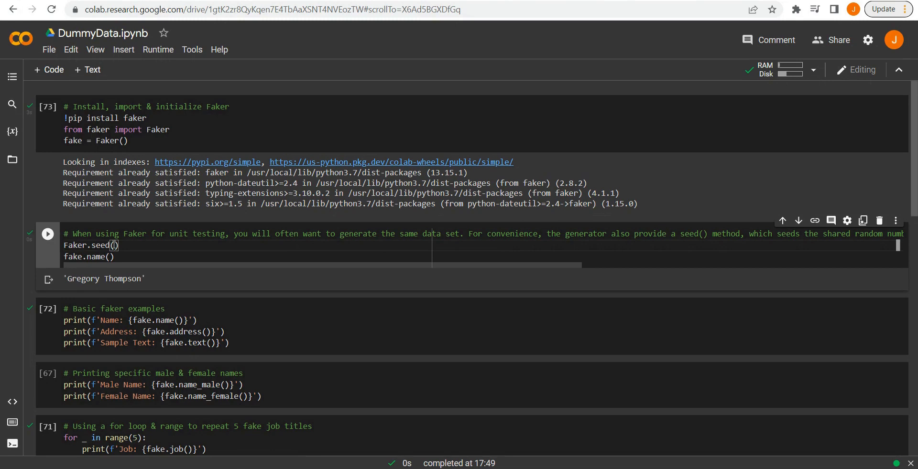
{"action": "type", "text": "6007"}
{"action": "left_click", "coordinate": [48, 235]}
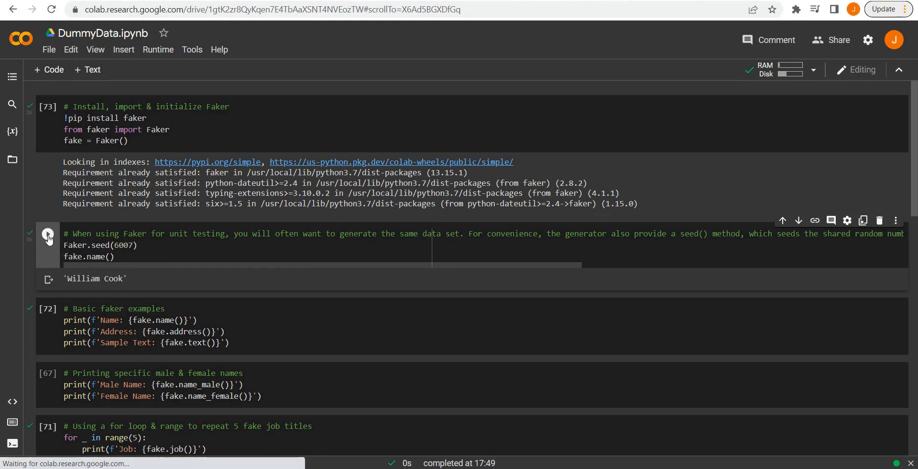
{"action": "left_click", "coordinate": [47, 235]}
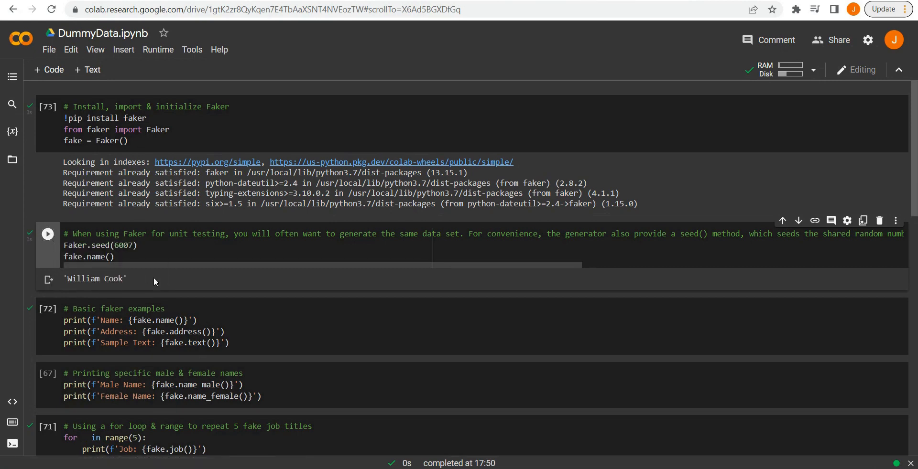
{"action": "scroll", "coordinate": [192, 297], "scroll_direction": "down", "scroll_amount": 3}
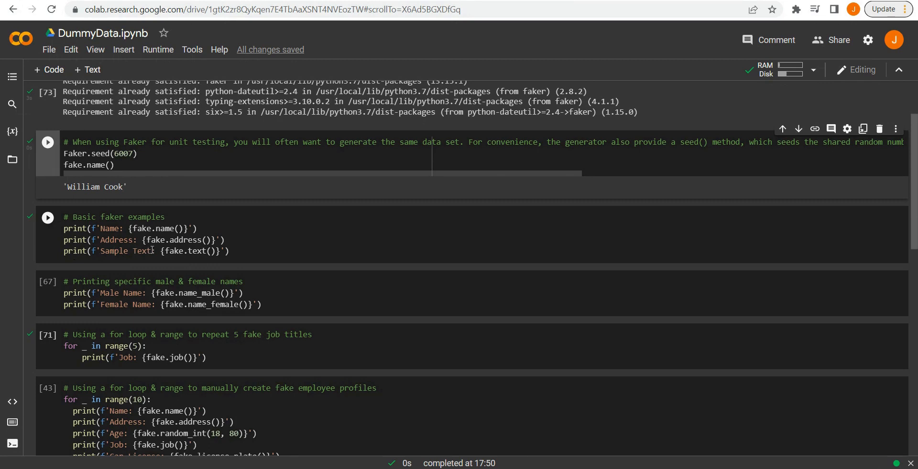
- Run the basic examples cell, then rerun it with fake.text(250) for a longer sample paragraph
{"action": "left_click", "coordinate": [88, 227]}
{"action": "key", "text": "ctrl+Return"}
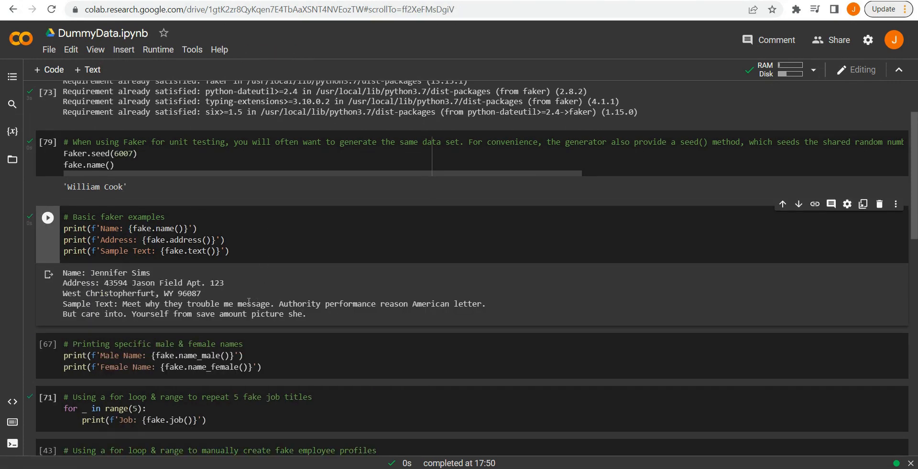
{"action": "left_click", "coordinate": [211, 252]}
{"action": "type", "text": "50"}
{"action": "key", "text": "ctrl+Return"}
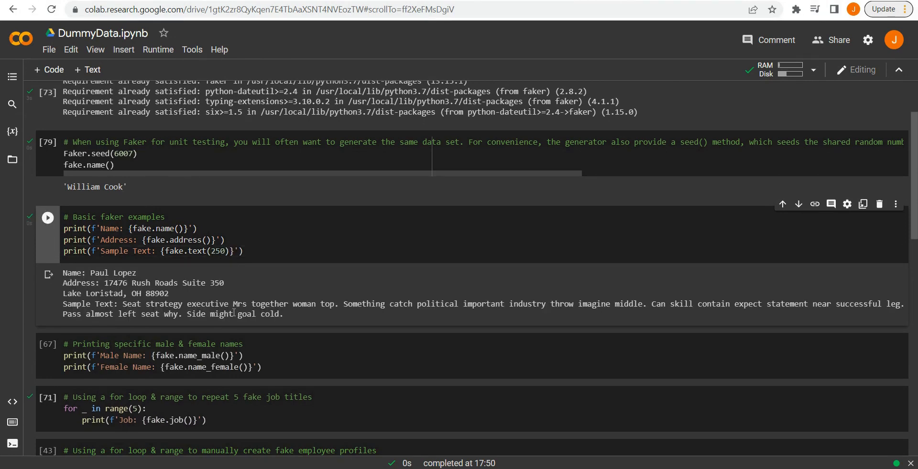
- Shorten the sample text to fake.text(60) and then fake.text(15), rerunning after each change
{"action": "left_click", "coordinate": [226, 251]}
{"action": "key", "text": "BackSpace"}
{"action": "key", "text": "BackSpace"}
{"action": "key", "text": "BackSpace"}
{"action": "type", "text": "60"}
{"action": "key", "text": "ctrl+Return"}
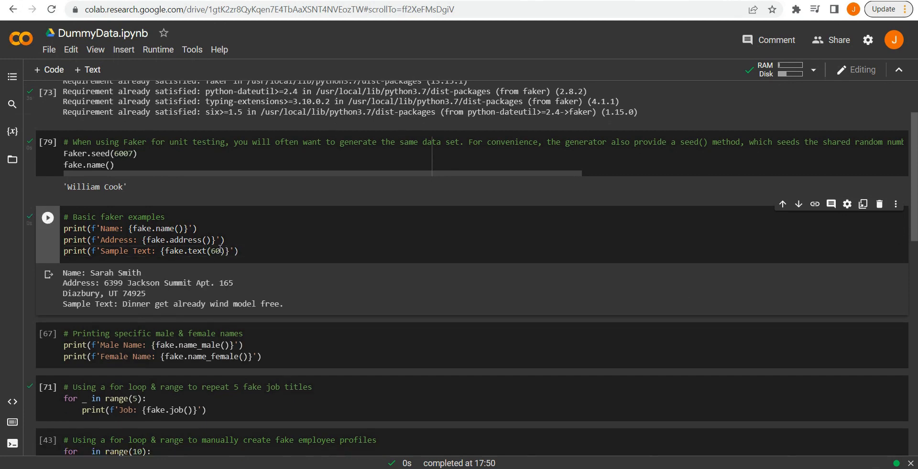
{"action": "key", "text": "BackSpace"}
{"action": "key", "text": "BackSpace"}
{"action": "type", "text": "15"}
{"action": "left_click", "coordinate": [48, 217]}
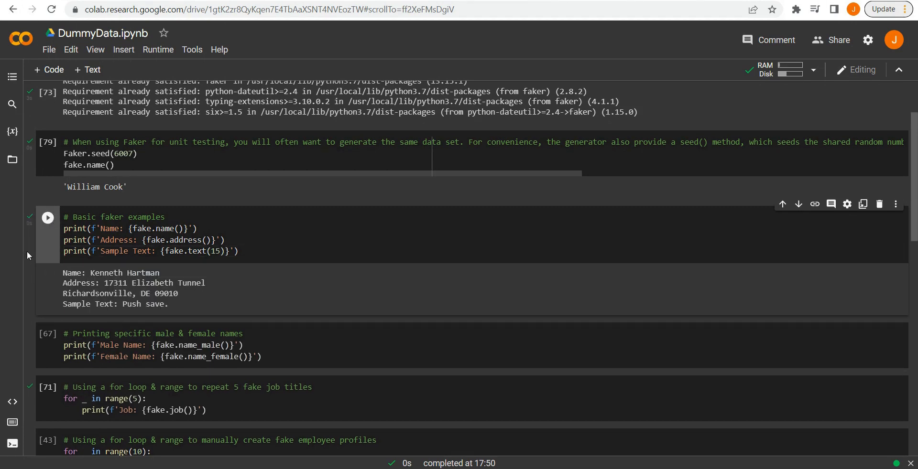
{"action": "scroll", "coordinate": [28, 342], "scroll_direction": "down", "scroll_amount": 3}
{"action": "scroll", "coordinate": [29, 346], "scroll_direction": "down", "scroll_amount": 1}
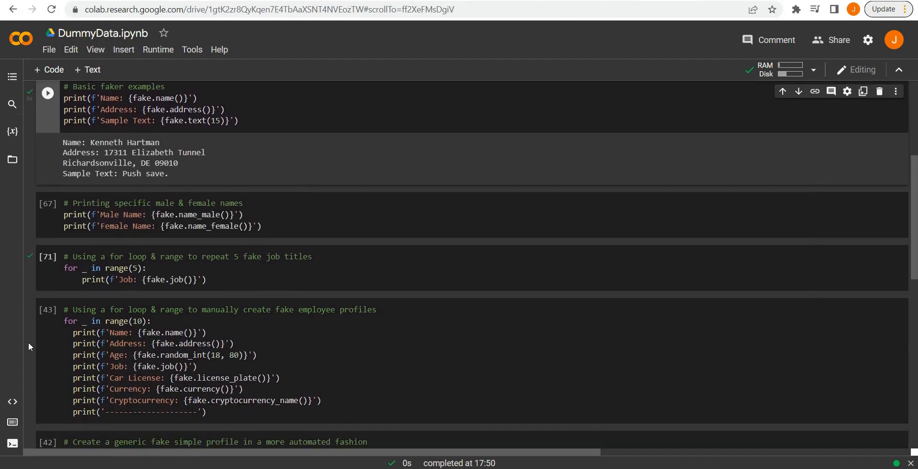
- Run the male/female names cell three times, ending with Maxwell Willis and Theresa Harvey
{"action": "left_click", "coordinate": [48, 190]}
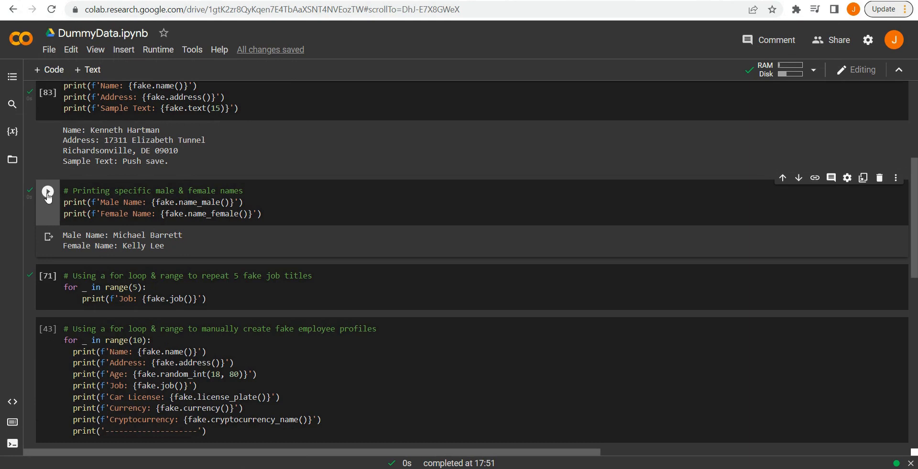
{"action": "left_click", "coordinate": [47, 191]}
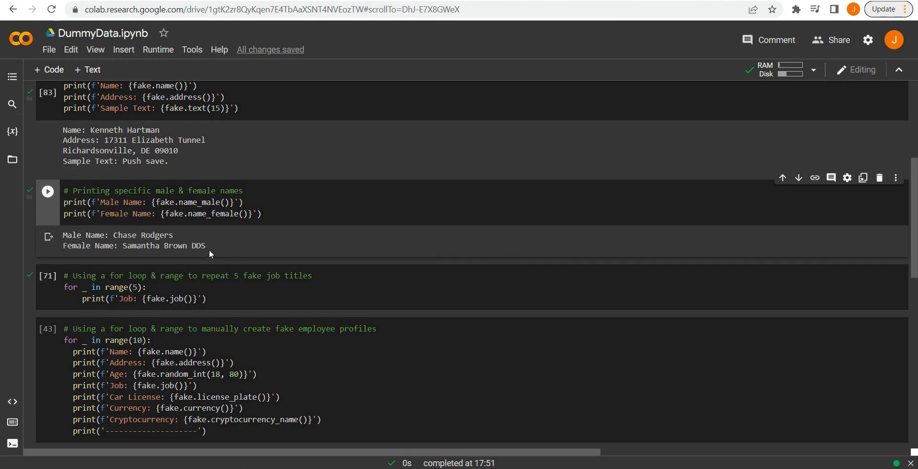
{"action": "left_click", "coordinate": [47, 191]}
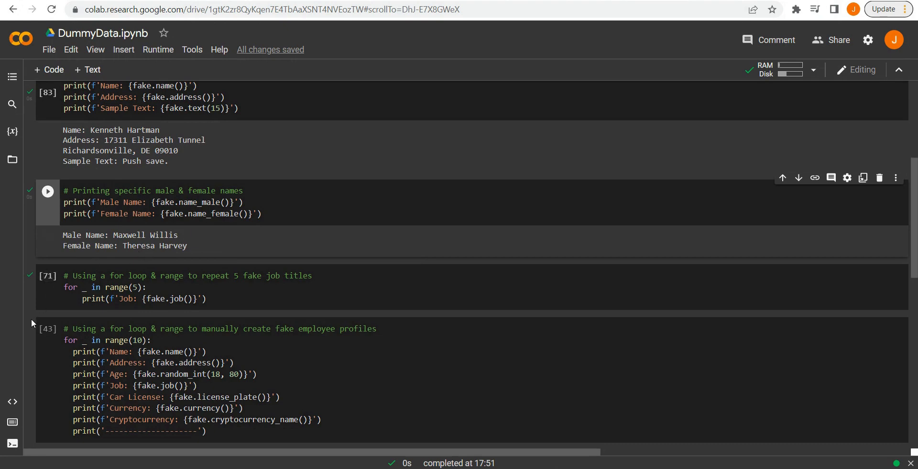
{"action": "scroll", "coordinate": [31, 320], "scroll_direction": "down", "scroll_amount": 1}
{"action": "scroll", "coordinate": [31, 319], "scroll_direction": "down", "scroll_amount": 2}
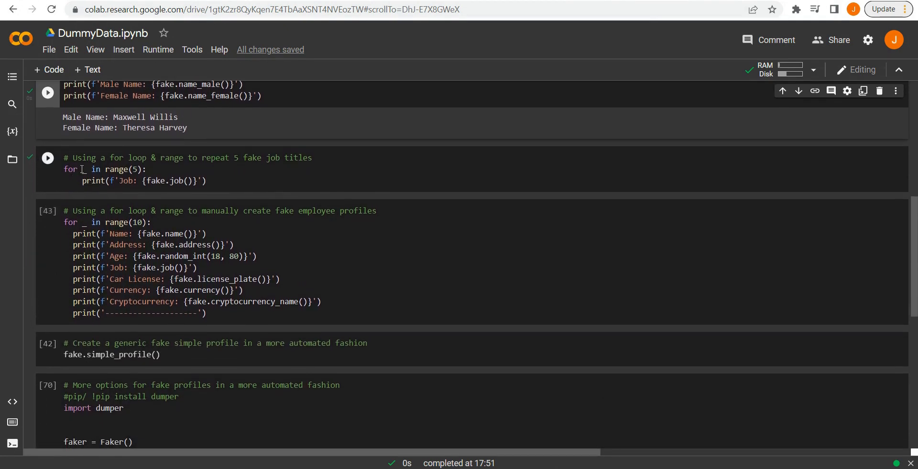
- Run the five job titles loop, then drop the f-string prefix from its print and rerun
{"action": "mouse_move", "coordinate": [287, 286]}
{"action": "left_click", "coordinate": [48, 158]}
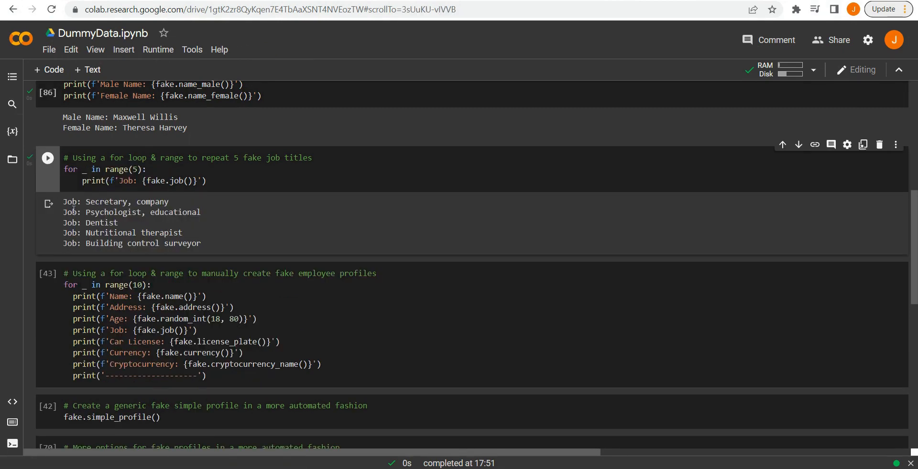
{"action": "key", "text": "ctrl+Return"}
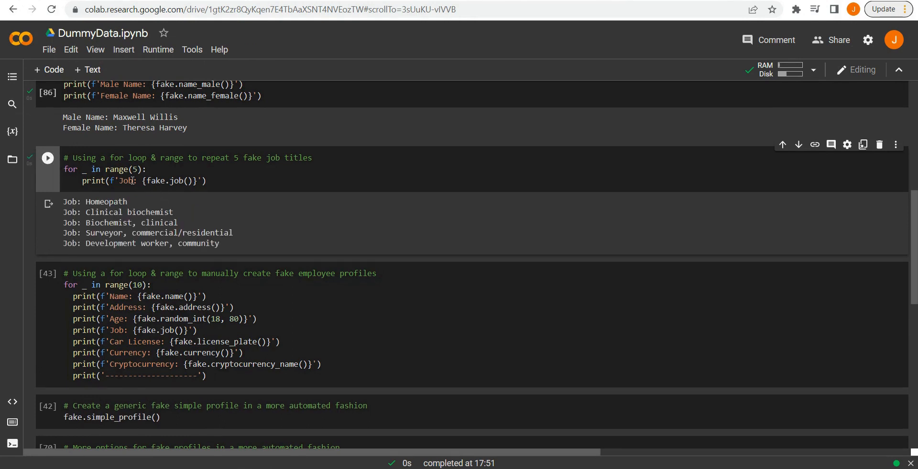
{"action": "key", "text": "BackSpace"}
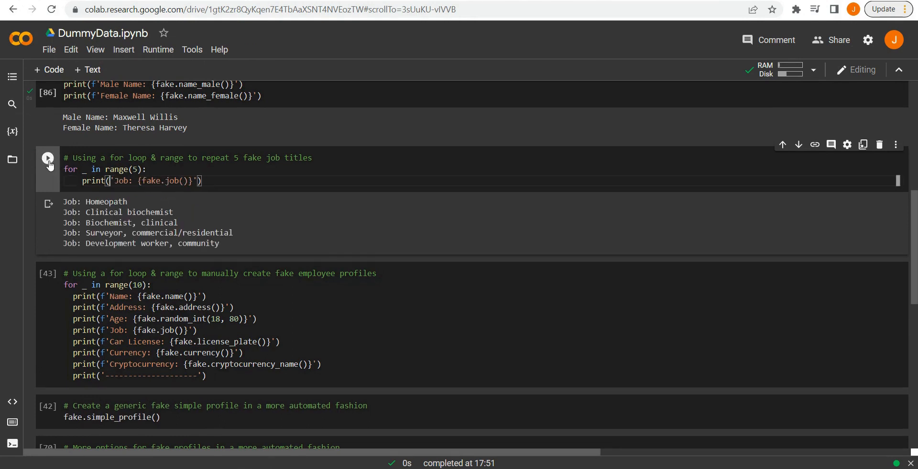
{"action": "left_click", "coordinate": [47, 157]}
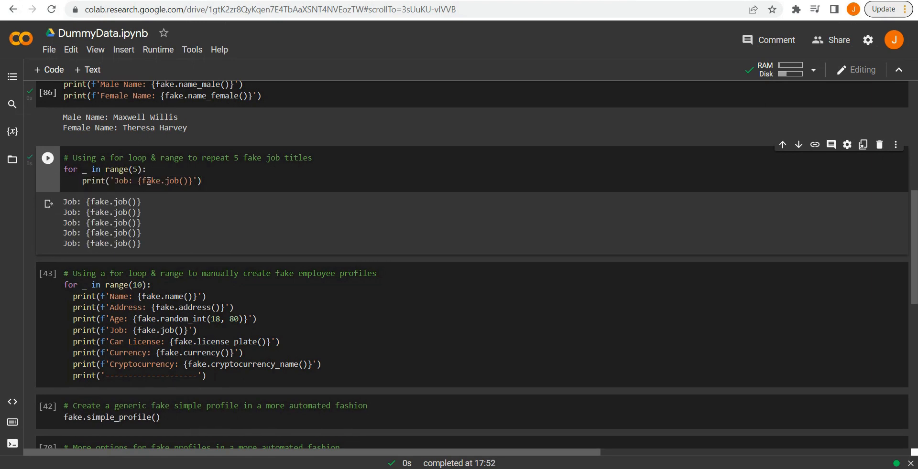
- Change the print to print(fake.job()) without the Job: label and rerun for five bare job titles
{"action": "key", "text": "BackSpace"}
{"action": "key", "text": "BackSpace"}
{"action": "key", "text": "BackSpace"}
{"action": "key", "text": "BackSpace"}
{"action": "key", "text": "BackSpace"}
{"action": "key", "text": "BackSpace"}
{"action": "key", "text": "BackSpace"}
{"action": "key", "text": "BackSpace"}
{"action": "key", "text": "BackSpace"}
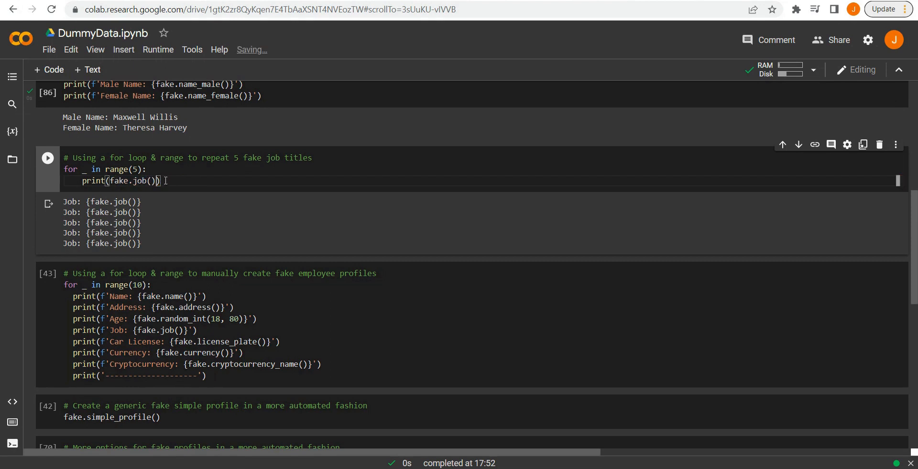
{"action": "left_click", "coordinate": [48, 158]}
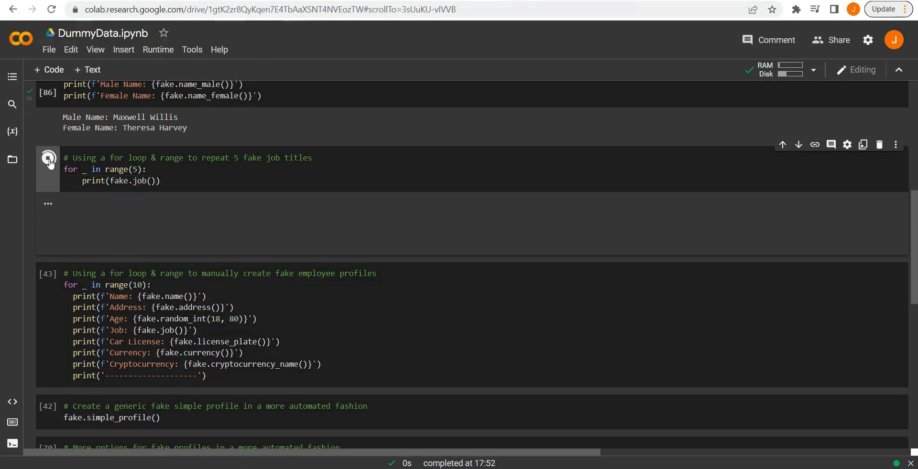
{"action": "left_click", "coordinate": [47, 159]}
{"action": "left_click", "coordinate": [47, 159]}
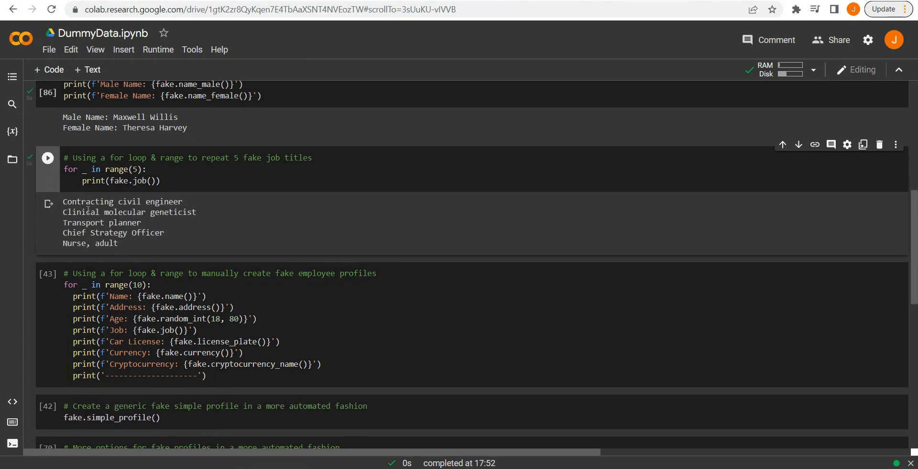
{"action": "scroll", "coordinate": [104, 244], "scroll_direction": "down", "scroll_amount": 1}
{"action": "scroll", "coordinate": [105, 244], "scroll_direction": "down", "scroll_amount": 1}
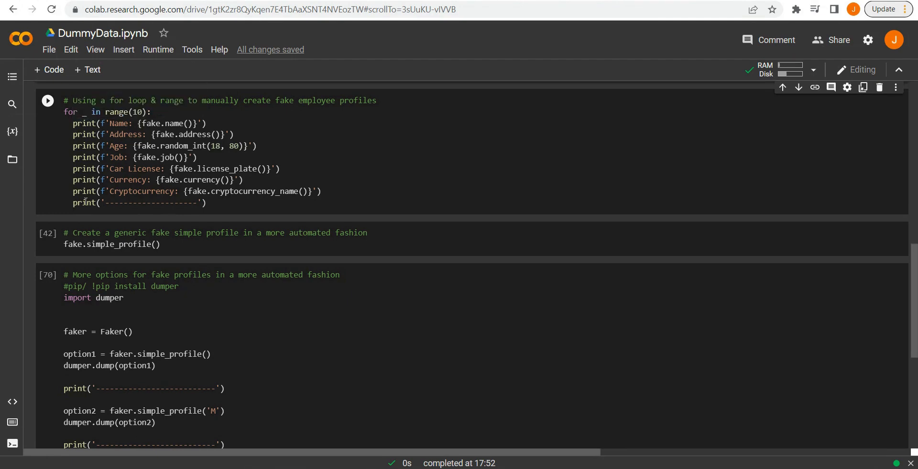
- Run the employee profiles loop printing ten profiles with name, address, age, job, plate and currencies
{"action": "left_click", "coordinate": [47, 101]}
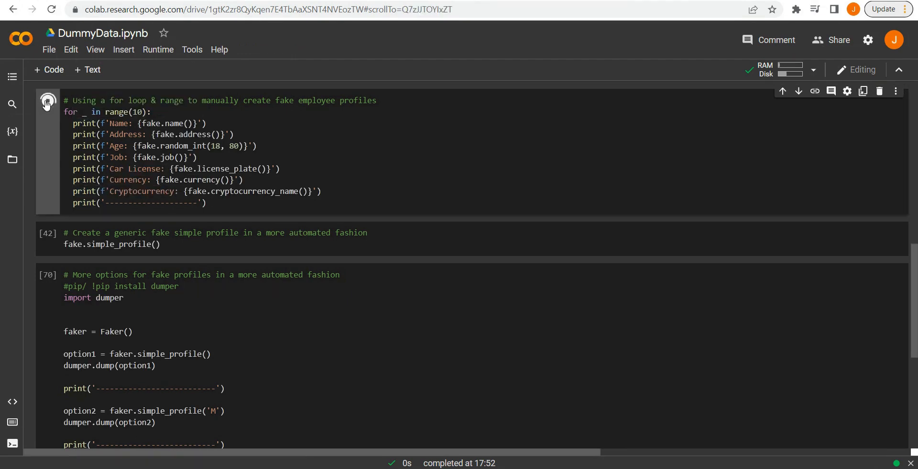
{"action": "scroll", "coordinate": [120, 323], "scroll_direction": "up", "scroll_amount": 1}
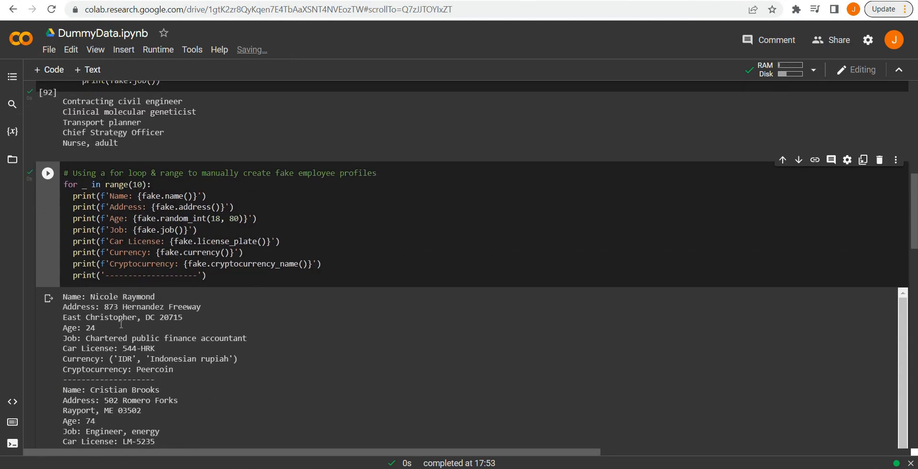
{"action": "scroll", "coordinate": [219, 371], "scroll_direction": "down", "scroll_amount": 1}
{"action": "scroll", "coordinate": [220, 372], "scroll_direction": "down", "scroll_amount": 2}
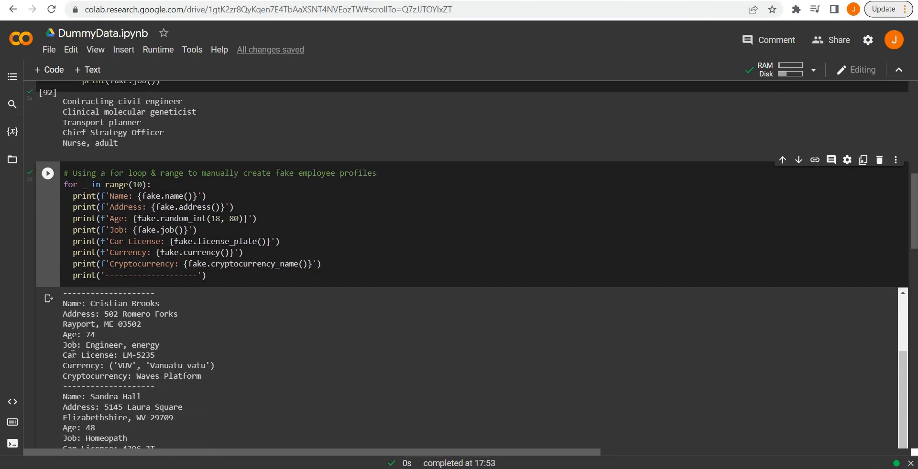
{"action": "scroll", "coordinate": [101, 381], "scroll_direction": "down", "scroll_amount": 1}
{"action": "scroll", "coordinate": [102, 381], "scroll_direction": "down", "scroll_amount": 1}
{"action": "scroll", "coordinate": [101, 380], "scroll_direction": "down", "scroll_amount": 1}
{"action": "scroll", "coordinate": [101, 381], "scroll_direction": "down", "scroll_amount": 1}
{"action": "scroll", "coordinate": [101, 380], "scroll_direction": "down", "scroll_amount": 2}
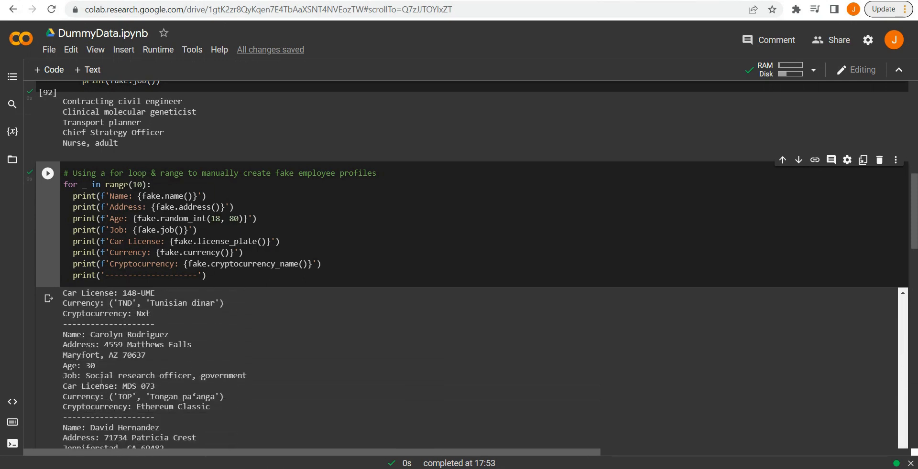
{"action": "scroll", "coordinate": [101, 381], "scroll_direction": "down", "scroll_amount": 2}
{"action": "scroll", "coordinate": [100, 384], "scroll_direction": "down", "scroll_amount": 2}
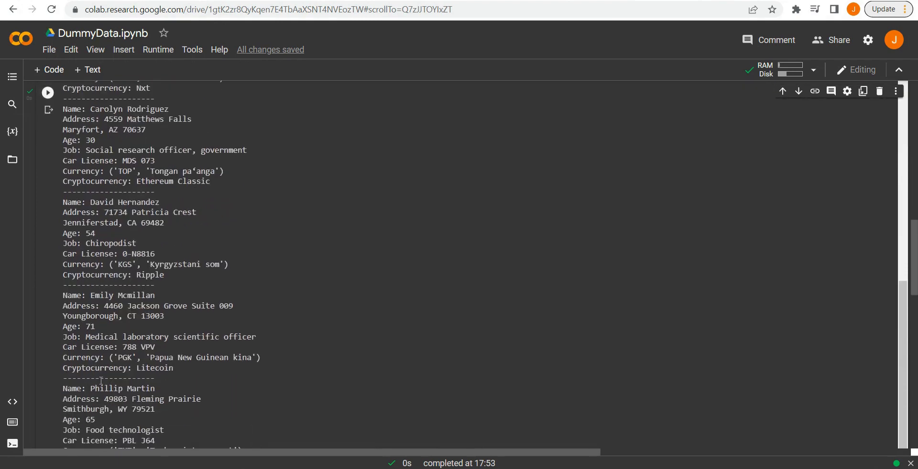
{"action": "scroll", "coordinate": [100, 384], "scroll_direction": "down", "scroll_amount": 2}
{"action": "scroll", "coordinate": [100, 382], "scroll_direction": "down", "scroll_amount": 2}
{"action": "scroll", "coordinate": [100, 381], "scroll_direction": "down", "scroll_amount": 2}
{"action": "scroll", "coordinate": [101, 380], "scroll_direction": "down", "scroll_amount": 2}
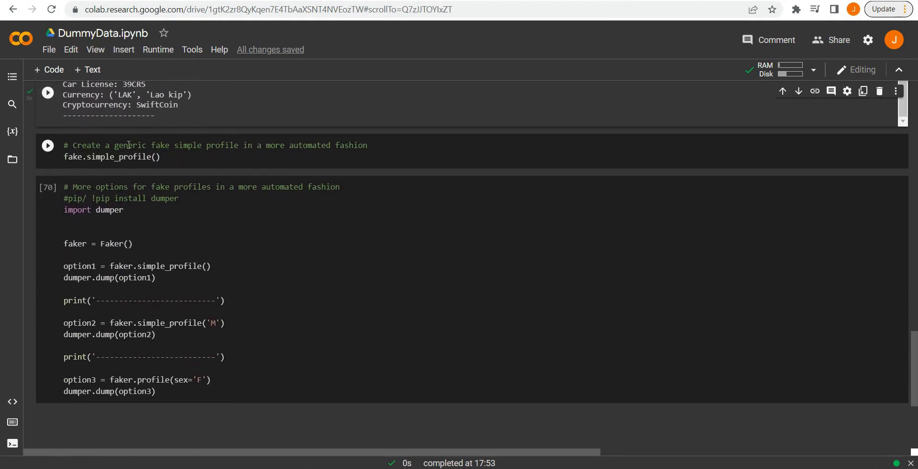
- Run fake.simple_profile() to print one profile dictionary, here for Kelly Brown
{"action": "left_click", "coordinate": [93, 157]}
{"action": "key", "text": "ctrl+Return"}
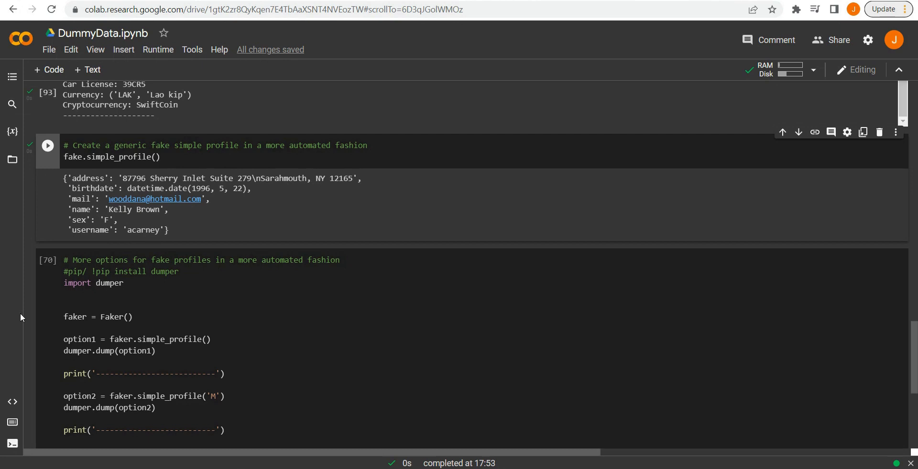
{"action": "scroll", "coordinate": [31, 315], "scroll_direction": "down", "scroll_amount": 1}
{"action": "scroll", "coordinate": [33, 315], "scroll_direction": "down", "scroll_amount": 1}
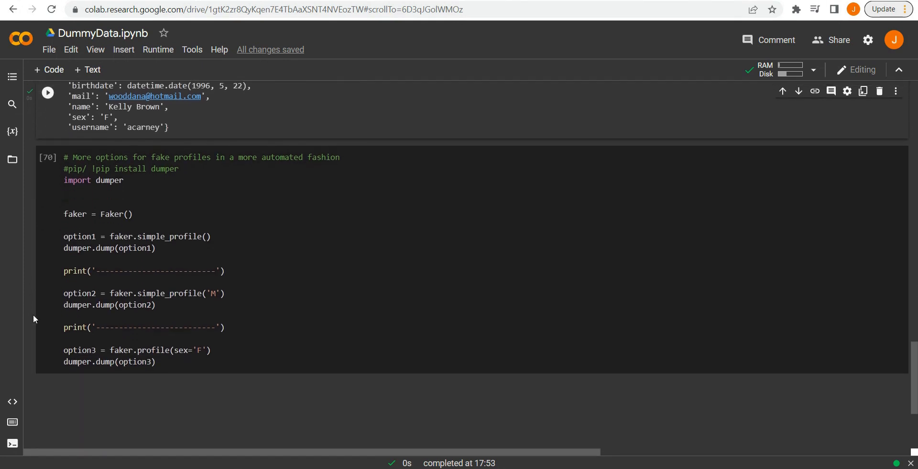
{"action": "scroll", "coordinate": [33, 315], "scroll_direction": "down", "scroll_amount": 1}
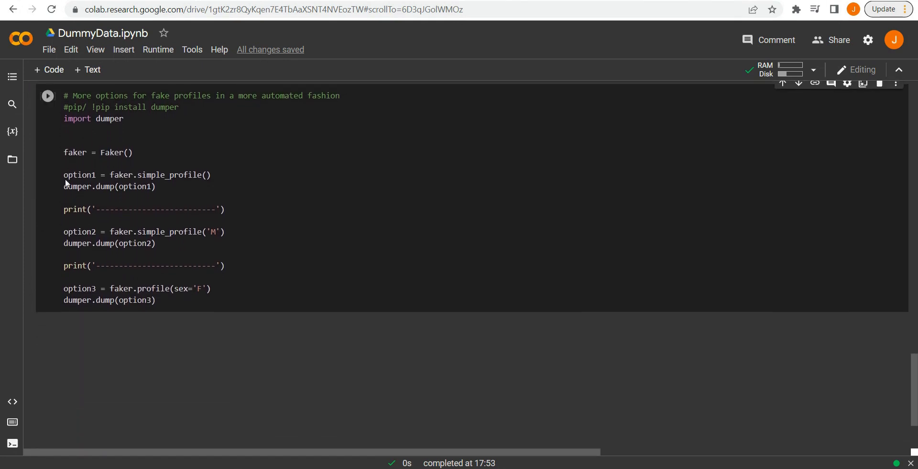
{"action": "mouse_move", "coordinate": [47, 97]}
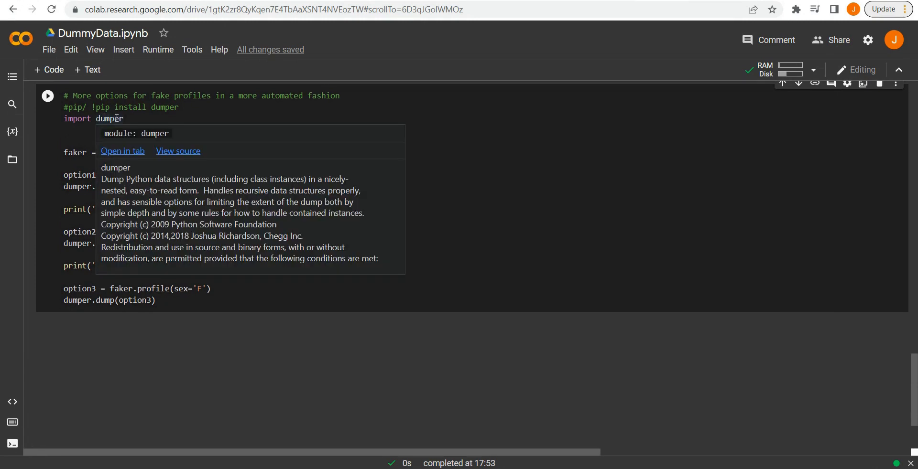
- Run the dumper cell, printing two male simple profiles and a full female profile for Sandra Fox
{"action": "left_click", "coordinate": [47, 96]}
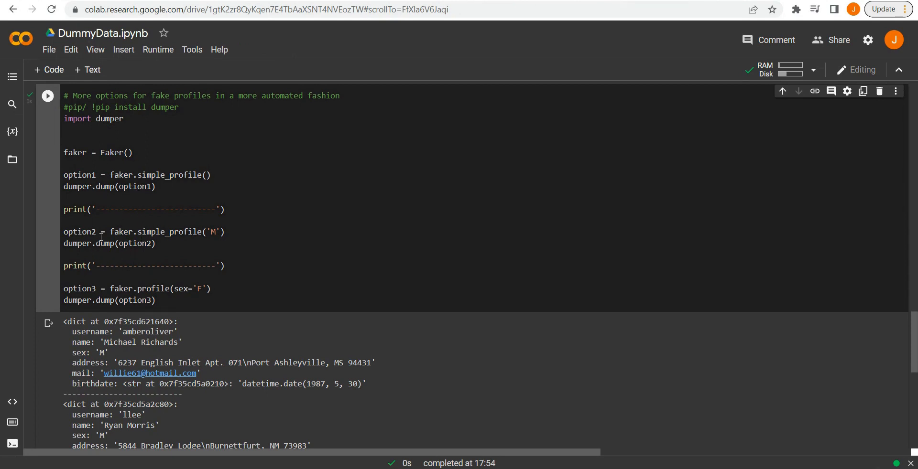
{"action": "scroll", "coordinate": [156, 250], "scroll_direction": "down", "scroll_amount": 2}
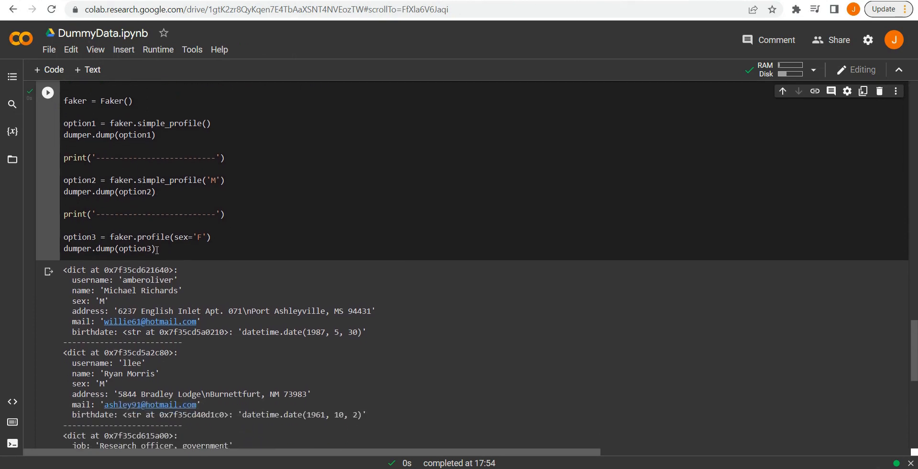
{"action": "scroll", "coordinate": [101, 358], "scroll_direction": "down", "scroll_amount": 1}
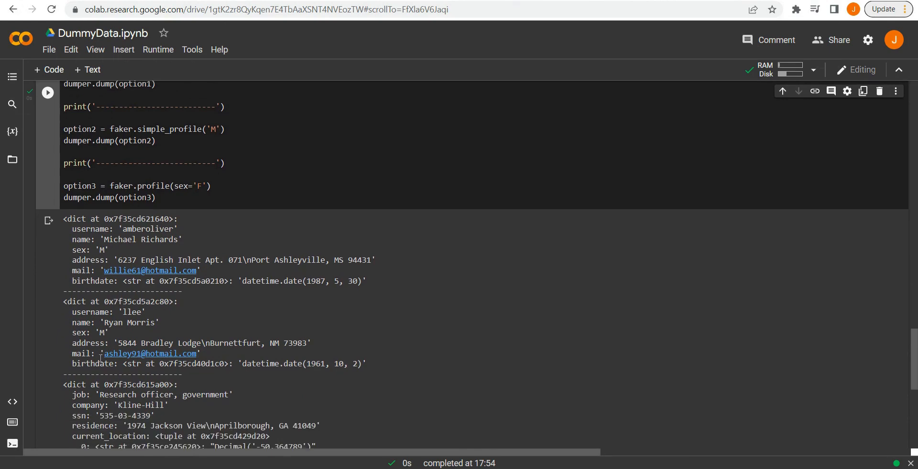
{"action": "scroll", "coordinate": [102, 358], "scroll_direction": "down", "scroll_amount": 1}
{"action": "scroll", "coordinate": [101, 358], "scroll_direction": "down", "scroll_amount": 1}
{"action": "scroll", "coordinate": [101, 358], "scroll_direction": "down", "scroll_amount": 1}
{"action": "scroll", "coordinate": [101, 358], "scroll_direction": "down", "scroll_amount": 1}
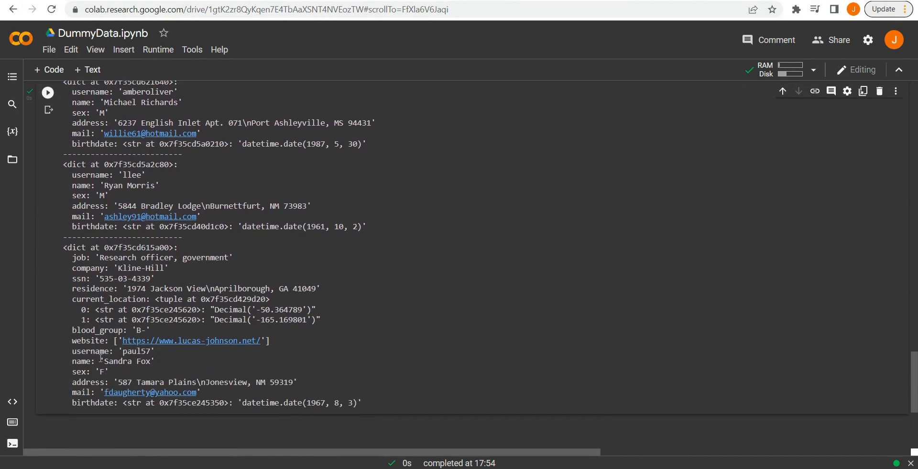
{"action": "scroll", "coordinate": [101, 358], "scroll_direction": "up", "scroll_amount": 3}
{"action": "scroll", "coordinate": [107, 309], "scroll_direction": "up", "scroll_amount": 1}
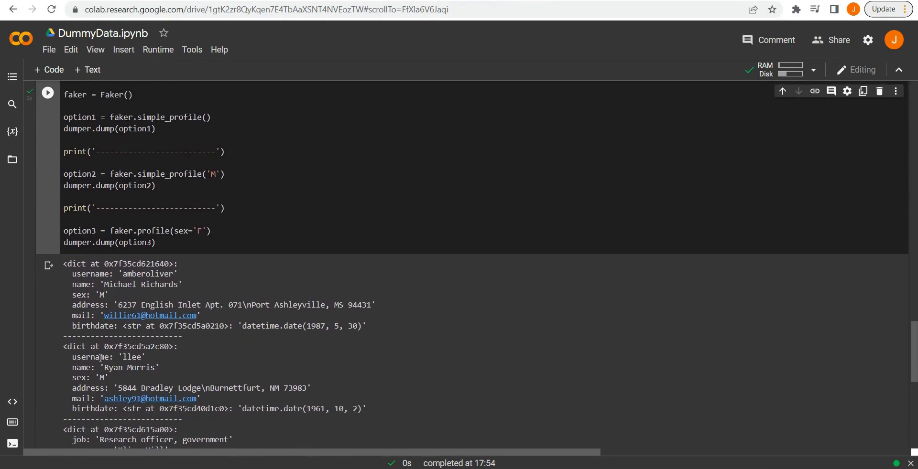
{"action": "scroll", "coordinate": [115, 266], "scroll_direction": "up", "scroll_amount": 1}
{"action": "scroll", "coordinate": [119, 255], "scroll_direction": "down", "scroll_amount": 1}
{"action": "scroll", "coordinate": [122, 247], "scroll_direction": "up", "scroll_amount": 1}
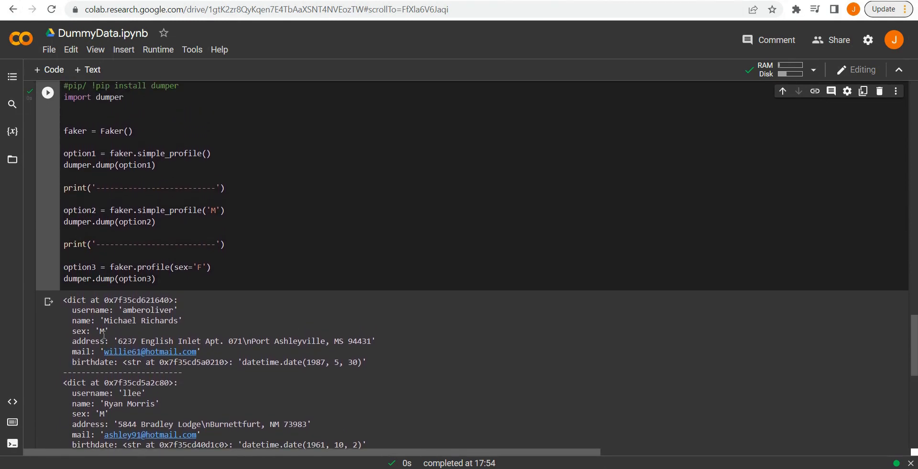
{"action": "scroll", "coordinate": [101, 331], "scroll_direction": "down", "scroll_amount": 1}
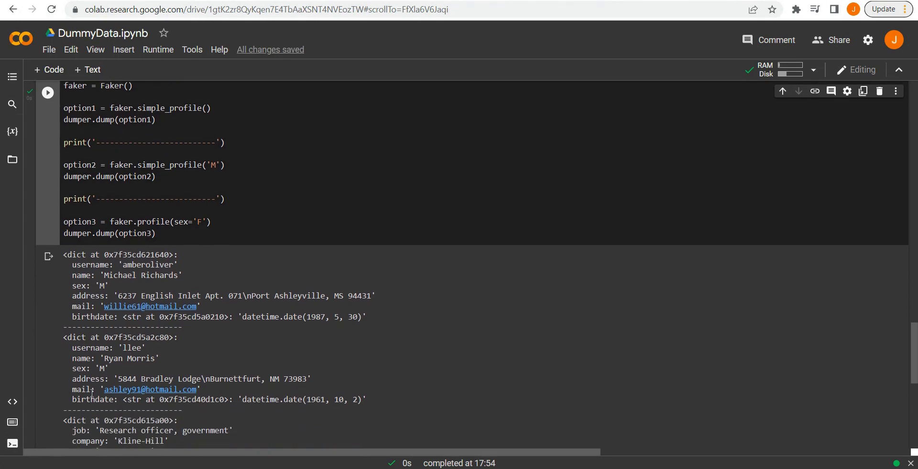
{"action": "scroll", "coordinate": [92, 391], "scroll_direction": "down", "scroll_amount": 1}
{"action": "scroll", "coordinate": [91, 395], "scroll_direction": "down", "scroll_amount": 1}
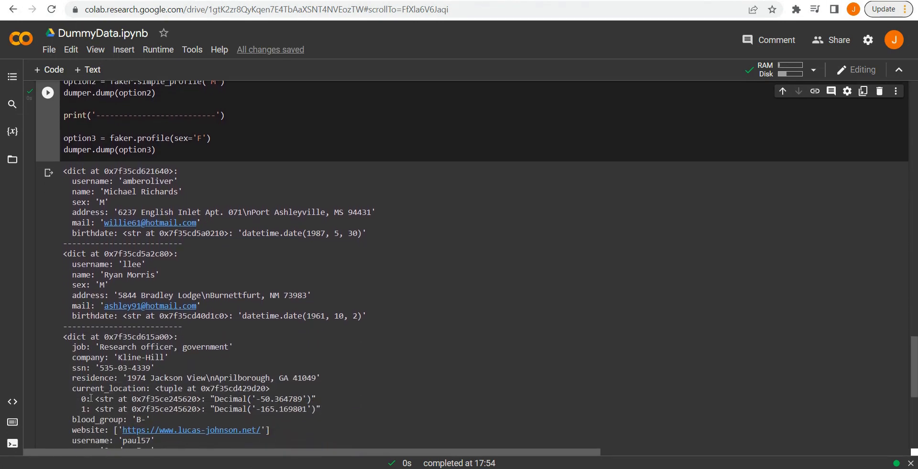
{"action": "scroll", "coordinate": [90, 373], "scroll_direction": "down", "scroll_amount": 1}
{"action": "scroll", "coordinate": [88, 323], "scroll_direction": "down", "scroll_amount": 1}
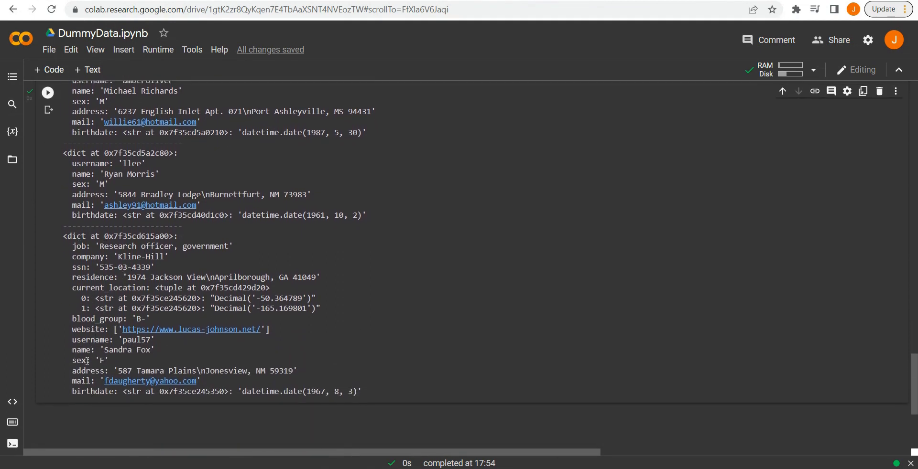
{"action": "scroll", "coordinate": [74, 381], "scroll_direction": "up", "scroll_amount": 5}
{"action": "scroll", "coordinate": [74, 380], "scroll_direction": "up", "scroll_amount": 1}
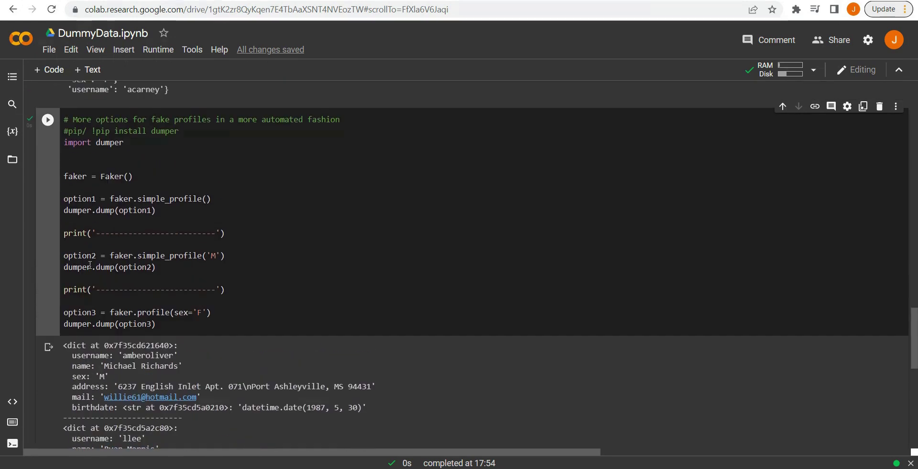
- Rerun the dumper cell for fresh profiles: Yolanda Smith DVM, John Hernandez and Beth Diaz
{"action": "left_click", "coordinate": [48, 120]}
{"action": "scroll", "coordinate": [111, 345], "scroll_direction": "down", "scroll_amount": 1}
{"action": "scroll", "coordinate": [111, 344], "scroll_direction": "down", "scroll_amount": 1}
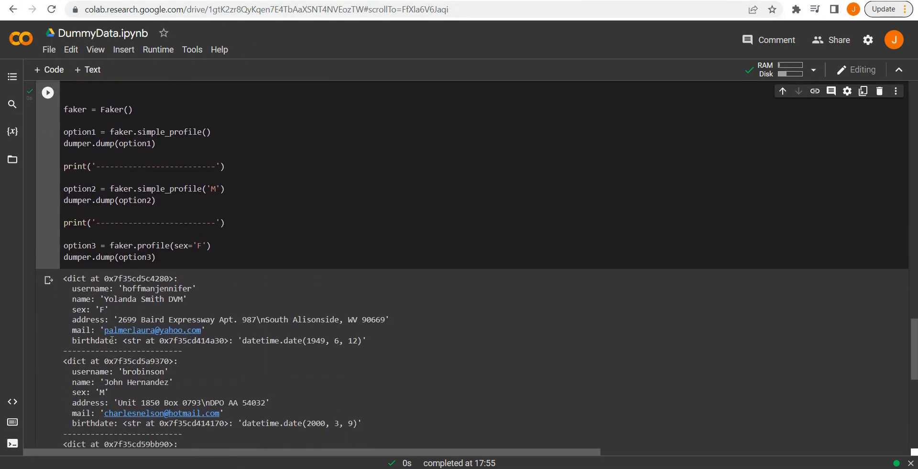
{"action": "scroll", "coordinate": [111, 345], "scroll_direction": "up", "scroll_amount": 1}
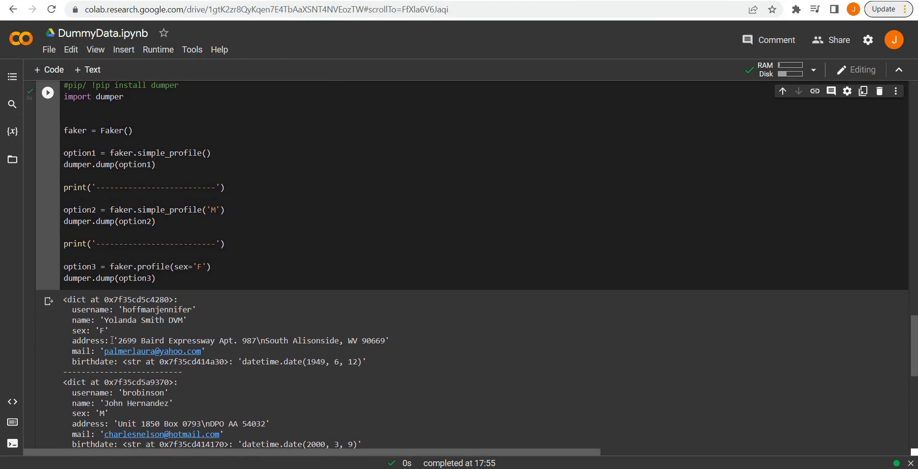
{"action": "scroll", "coordinate": [111, 345], "scroll_direction": "down", "scroll_amount": 2}
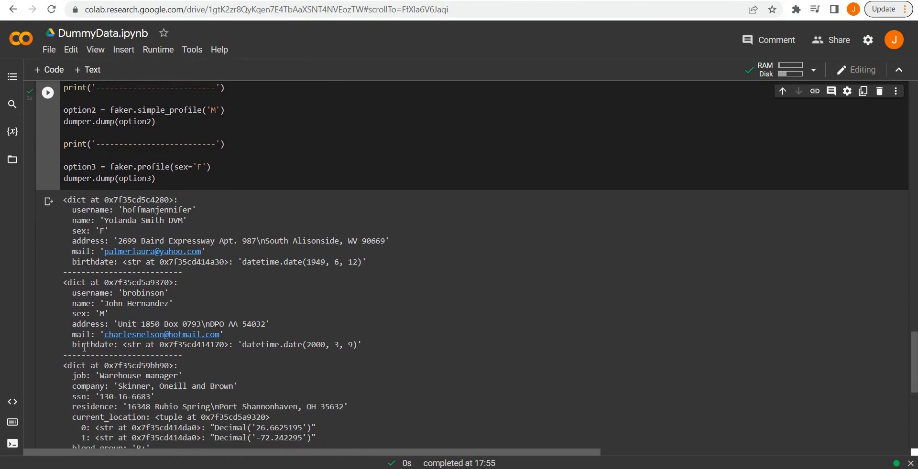
{"action": "scroll", "coordinate": [84, 348], "scroll_direction": "down", "scroll_amount": 1}
{"action": "scroll", "coordinate": [84, 348], "scroll_direction": "down", "scroll_amount": 2}
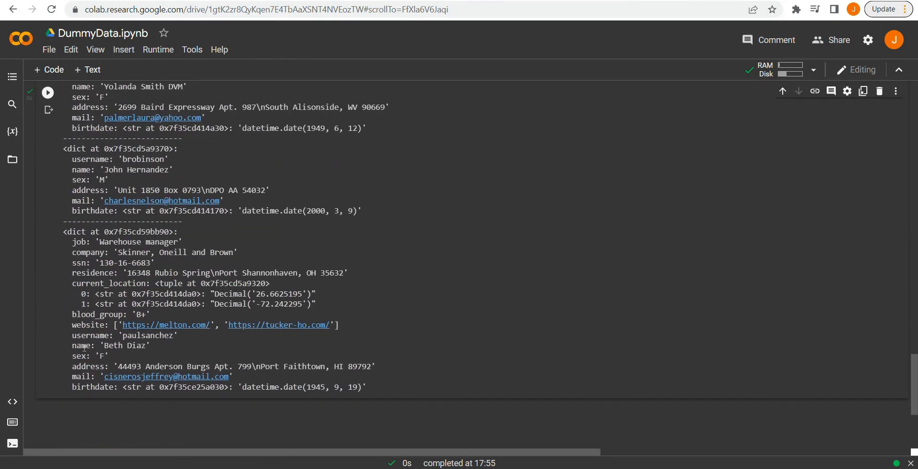
{"action": "scroll", "coordinate": [84, 347], "scroll_direction": "up", "scroll_amount": 1}
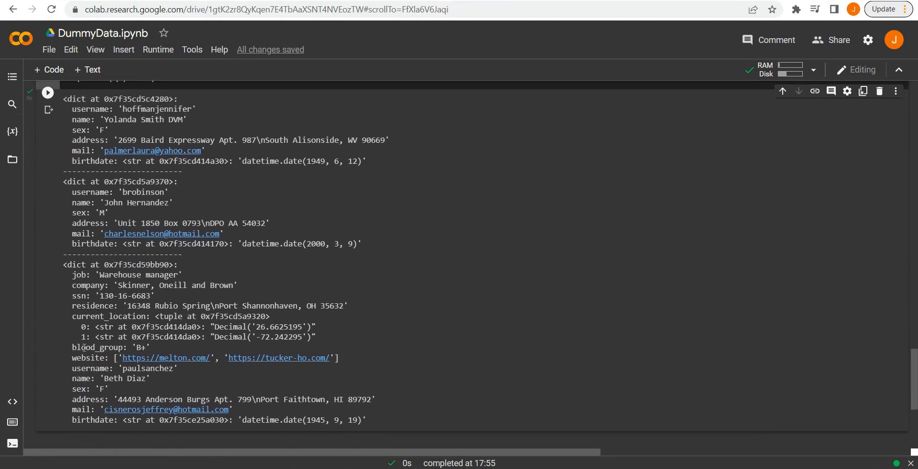
{"action": "scroll", "coordinate": [84, 348], "scroll_direction": "up", "scroll_amount": 1}
{"action": "scroll", "coordinate": [84, 347], "scroll_direction": "up", "scroll_amount": 2}
{"action": "scroll", "coordinate": [84, 347], "scroll_direction": "up", "scroll_amount": 2}
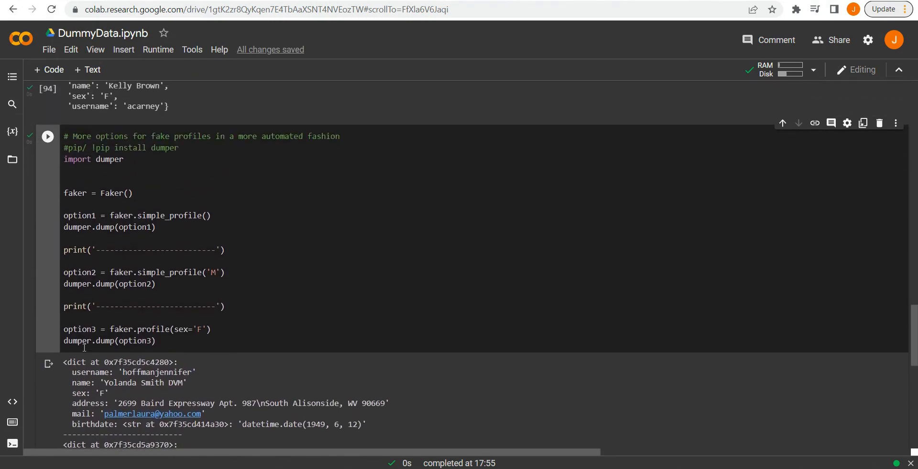